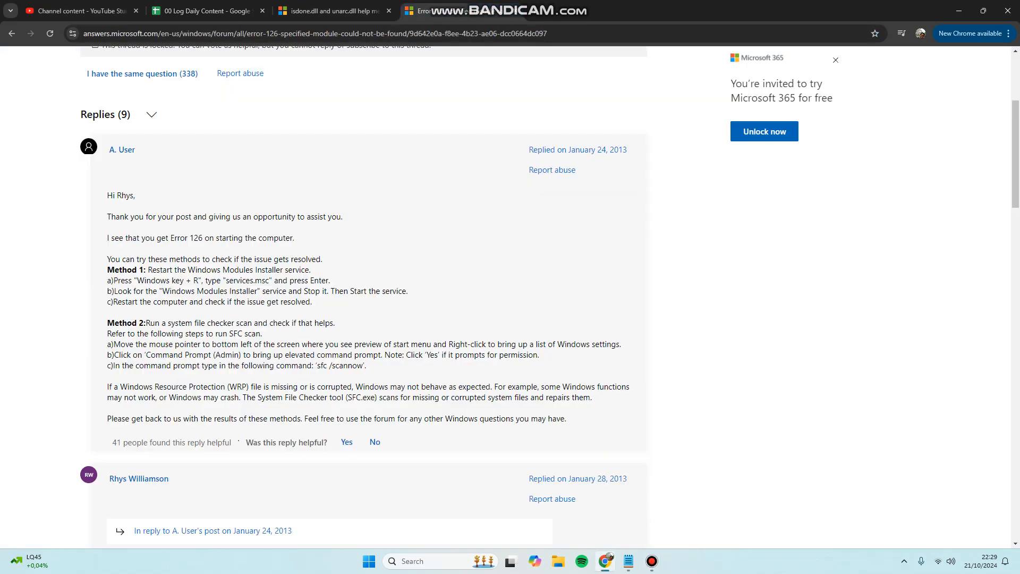
Close the isdone.dll help tab and return to the top of the Error 126 thread.
left_click(389, 11)
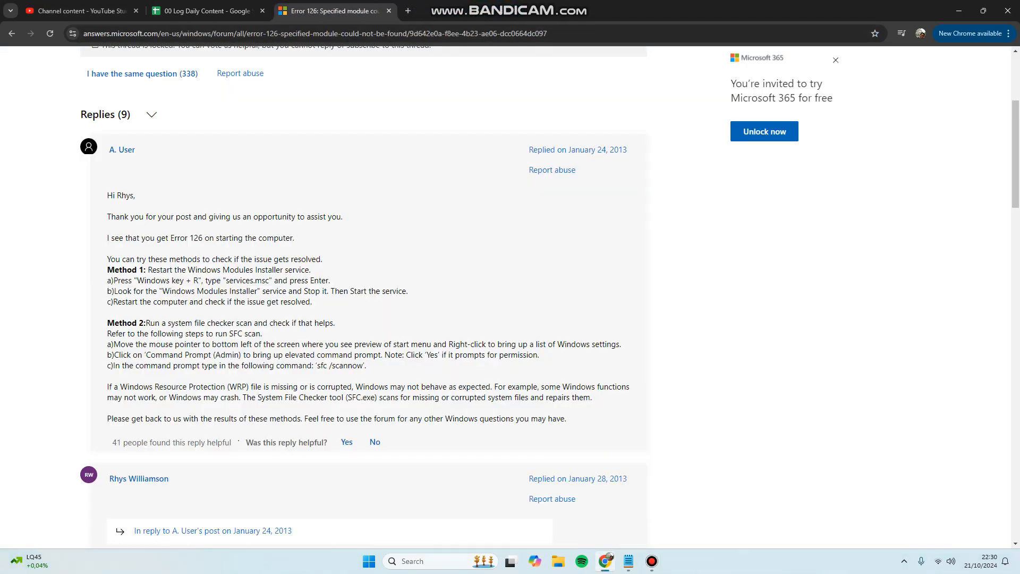
left_click(652, 561)
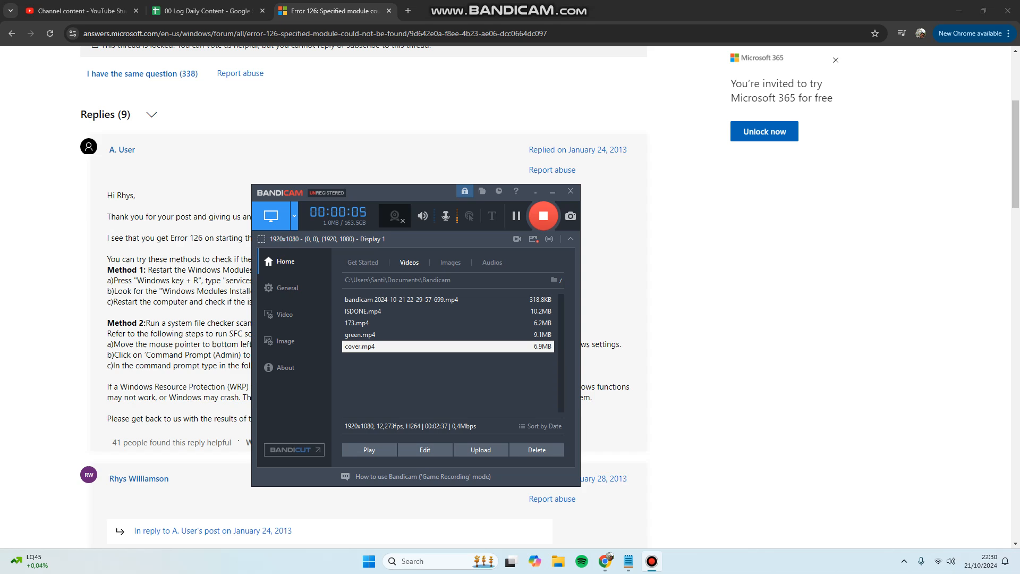
left_click(653, 561)
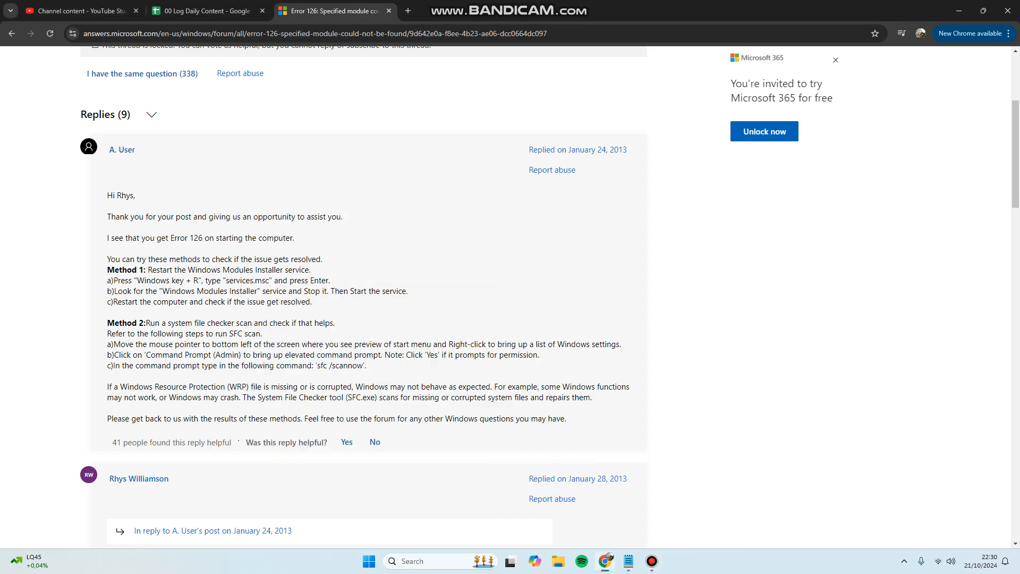
scroll(457, 298, "up", 3)
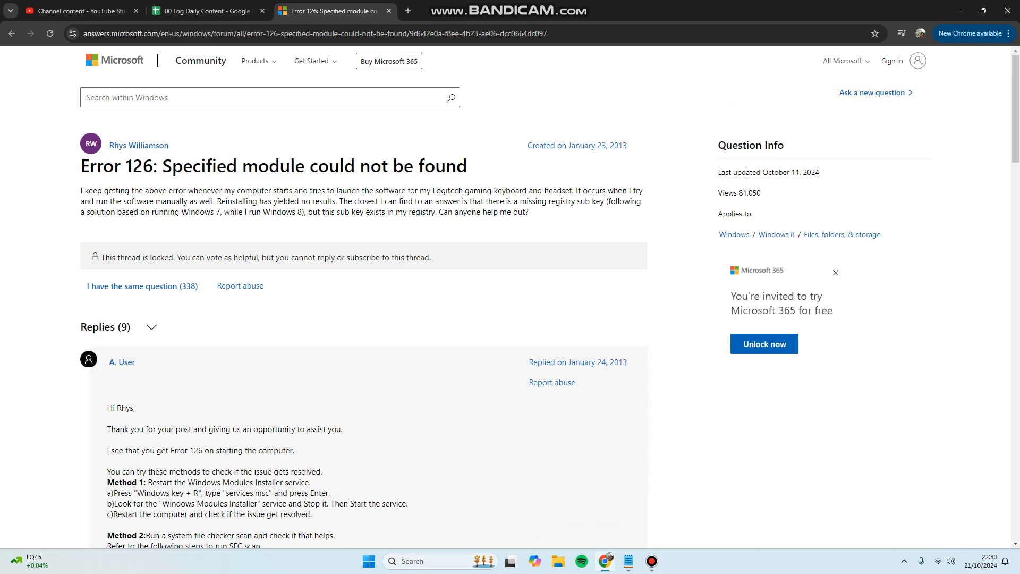
Launch the Services app from Windows search using 'serv'.
key("super+s")
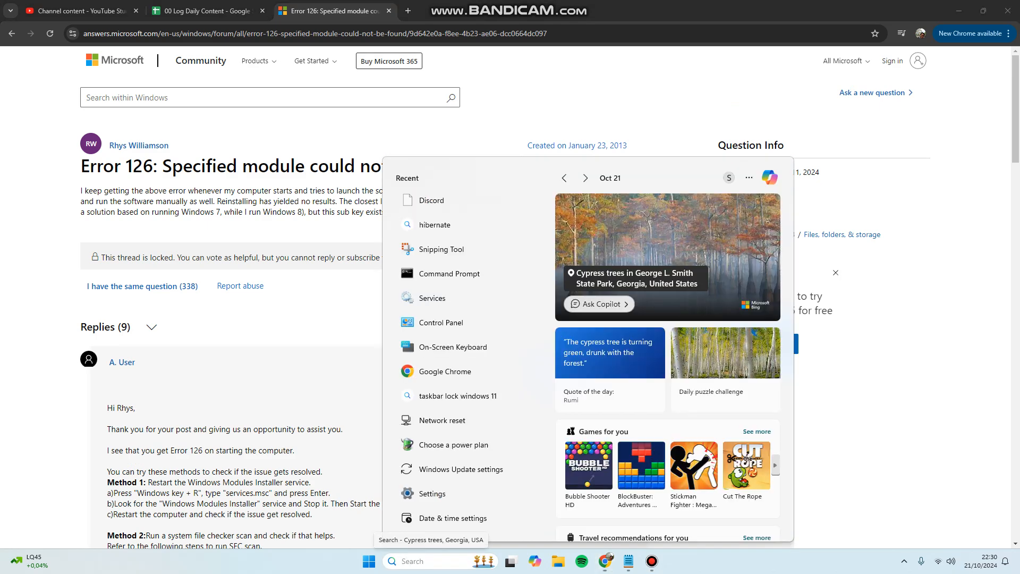
type("serv")
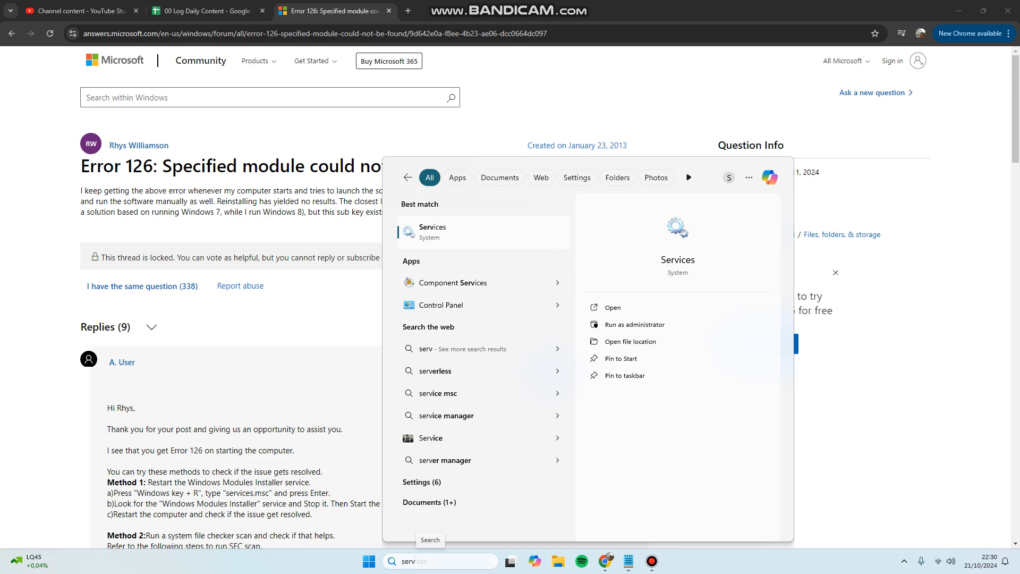
key("Return")
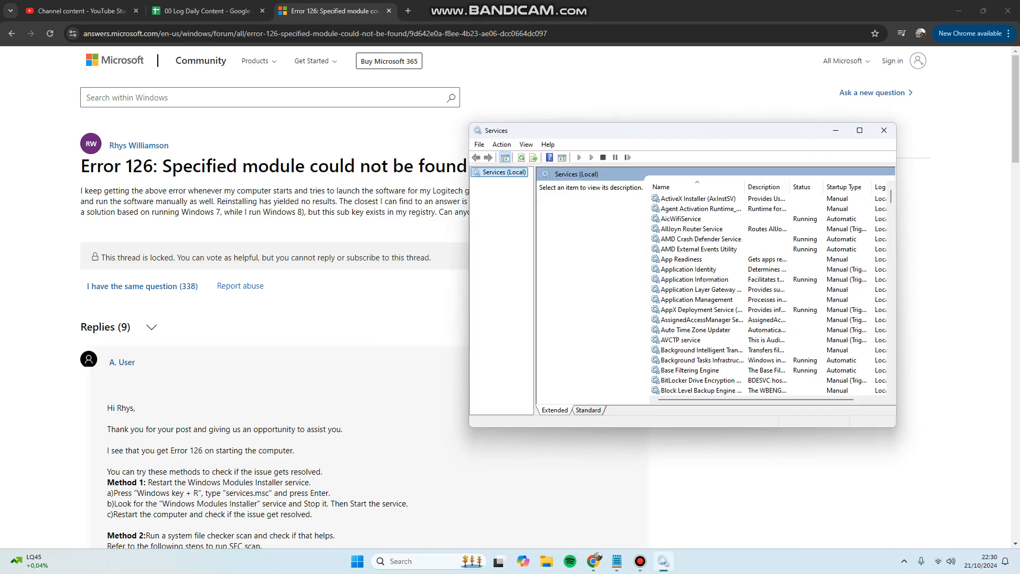
type("appl")
scroll(770, 295, "down", 5)
scroll(769, 295, "down", 5)
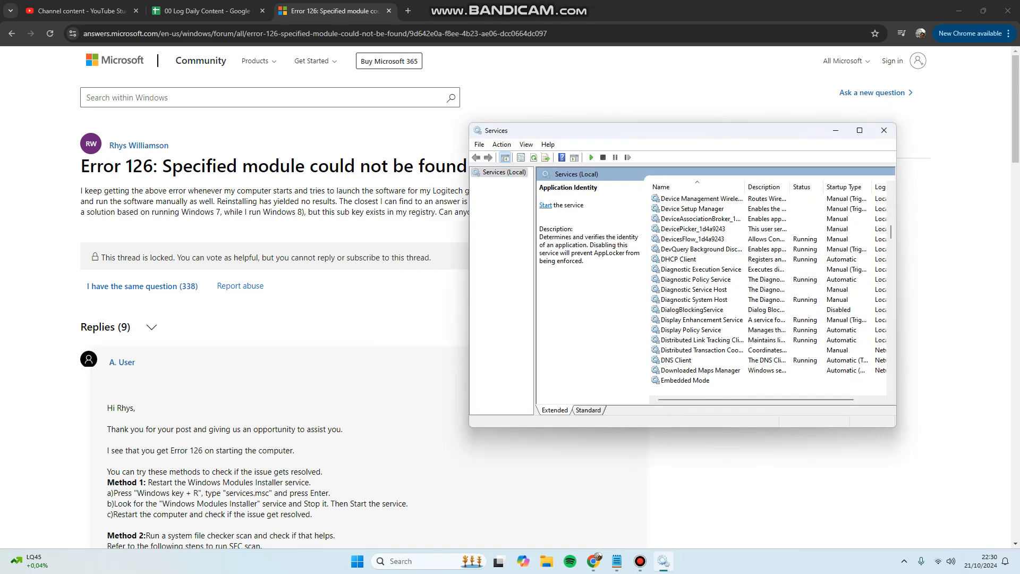
scroll(770, 296, "down", 5)
scroll(769, 295, "down", 3)
scroll(766, 299, "down", 4)
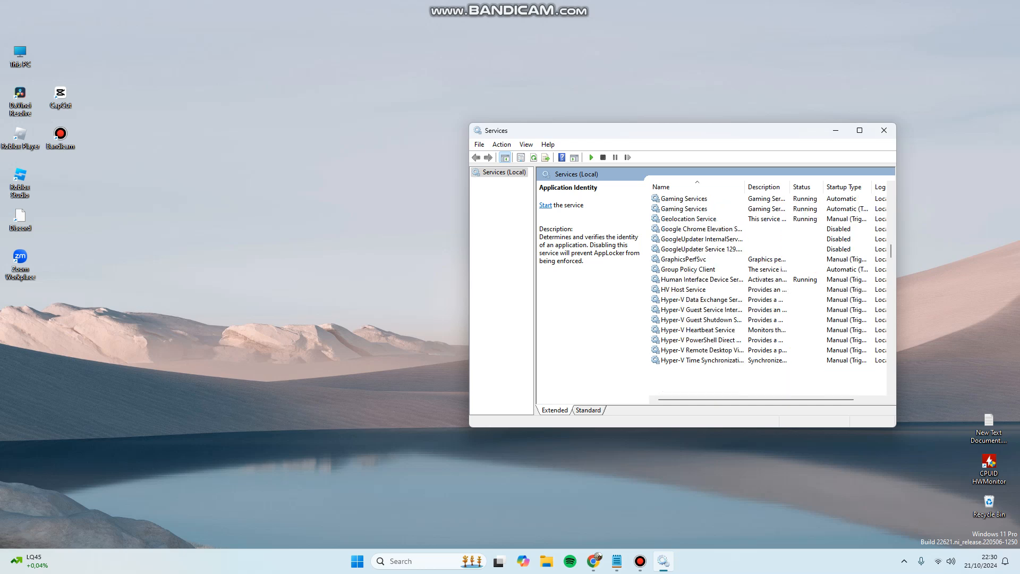
Start the Windows Modules Installer service from its context menu, then close Services.
left_click(766, 300)
type("w")
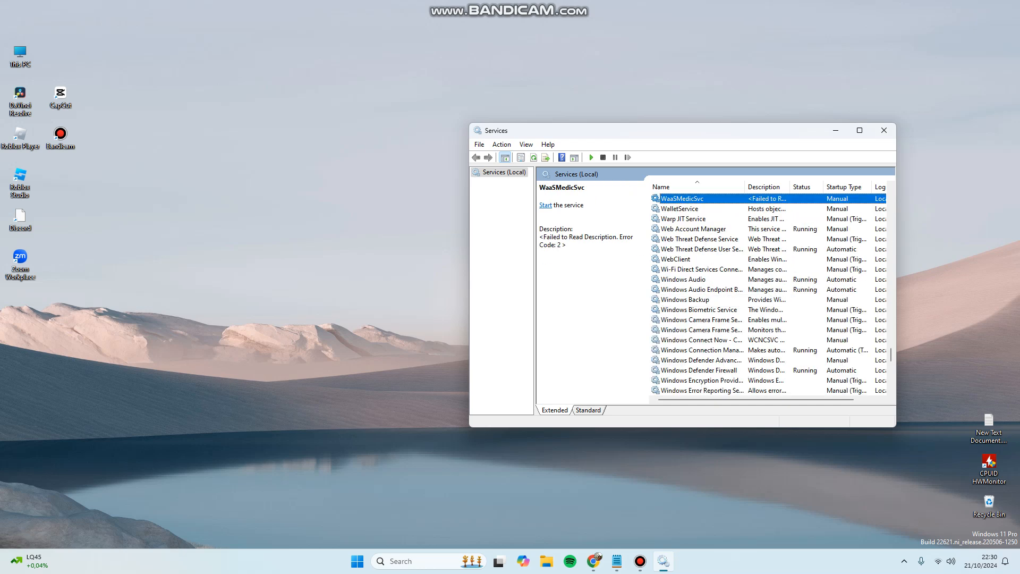
scroll(765, 299, "down", 2)
scroll(766, 300, "down", 4)
left_click(703, 350)
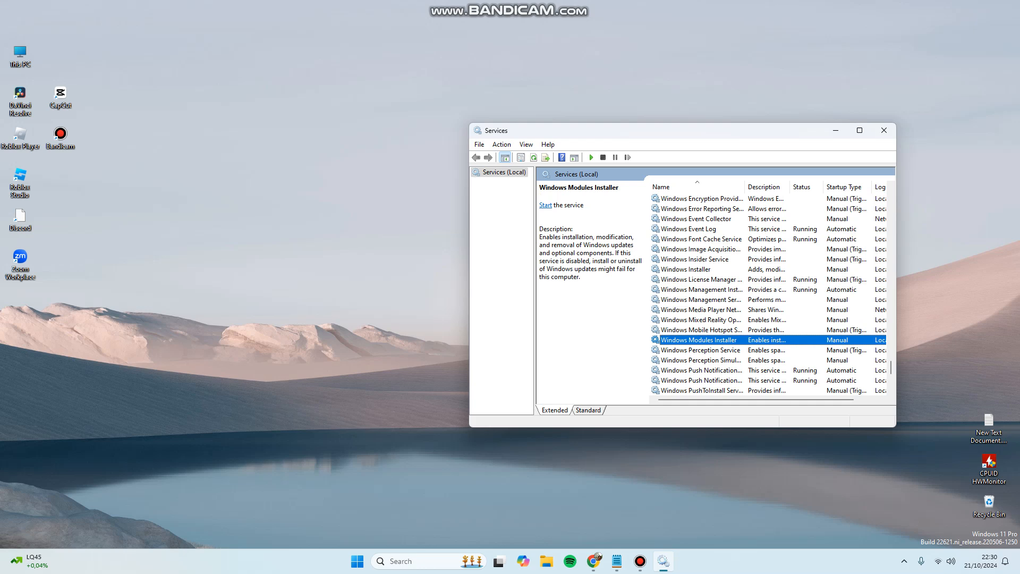
right_click(720, 340)
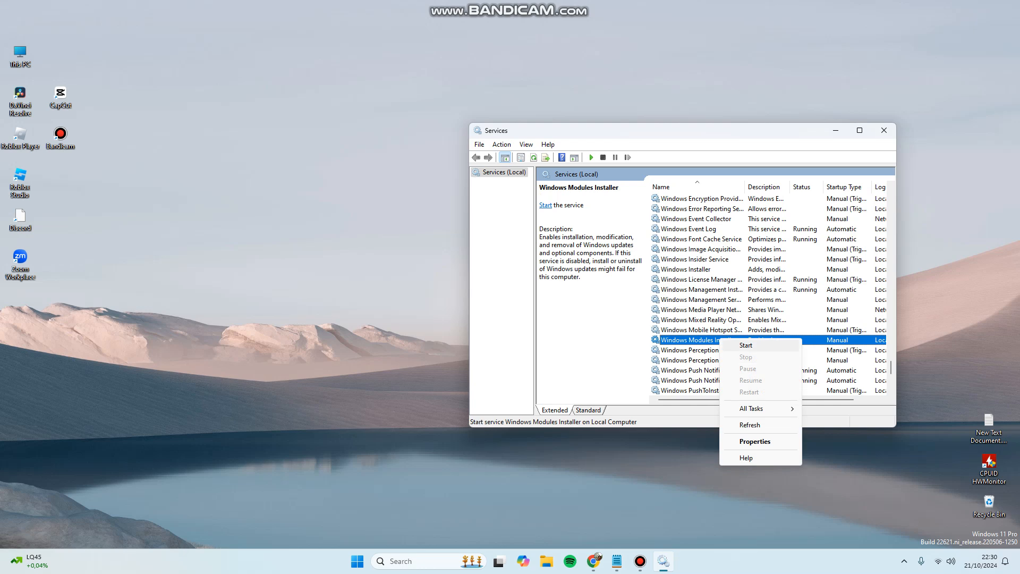
left_click(746, 345)
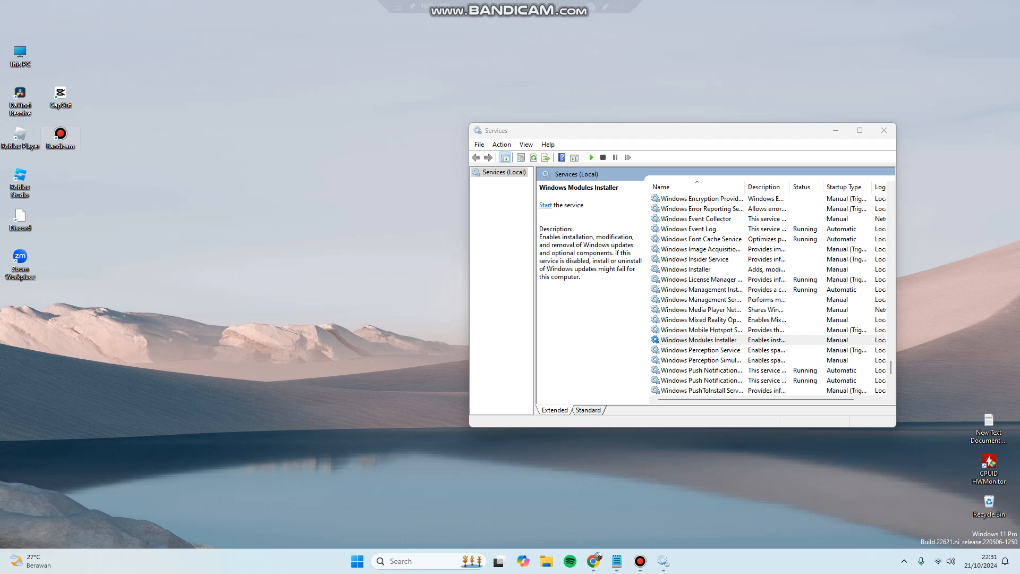
key("alt+F4")
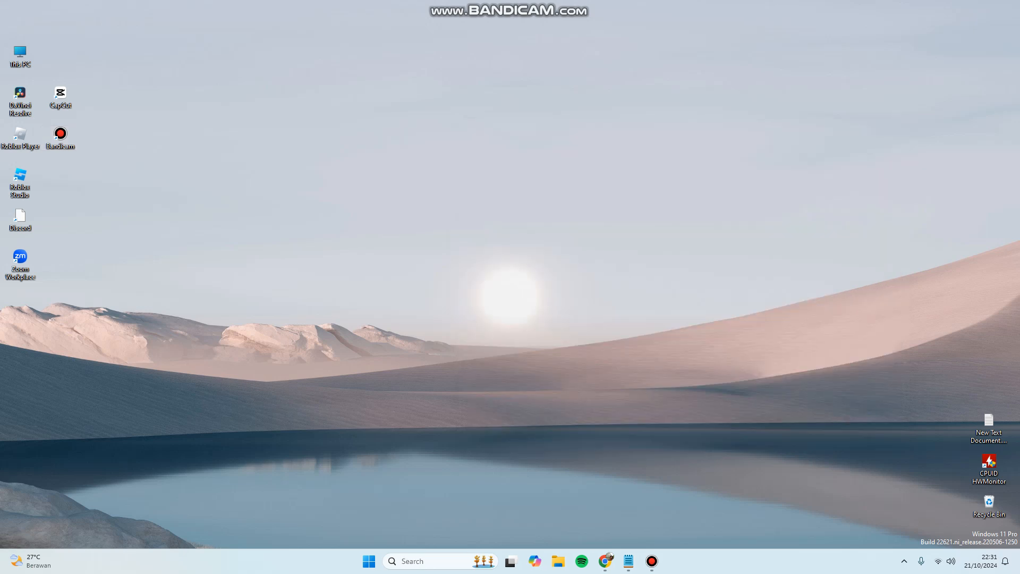
Run Command Prompt as administrator from Windows search.
key("super+s")
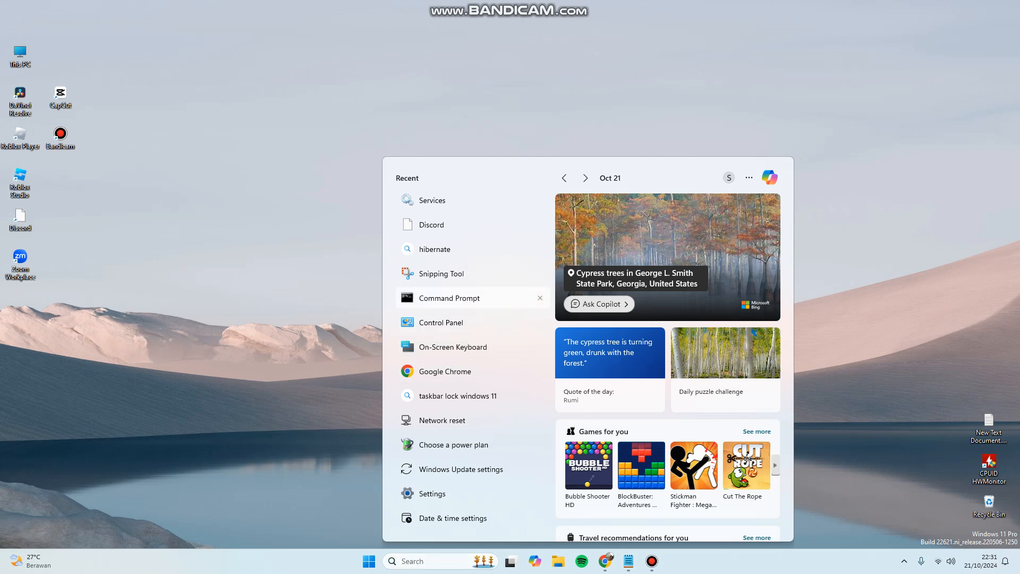
right_click(492, 298)
left_click(549, 309)
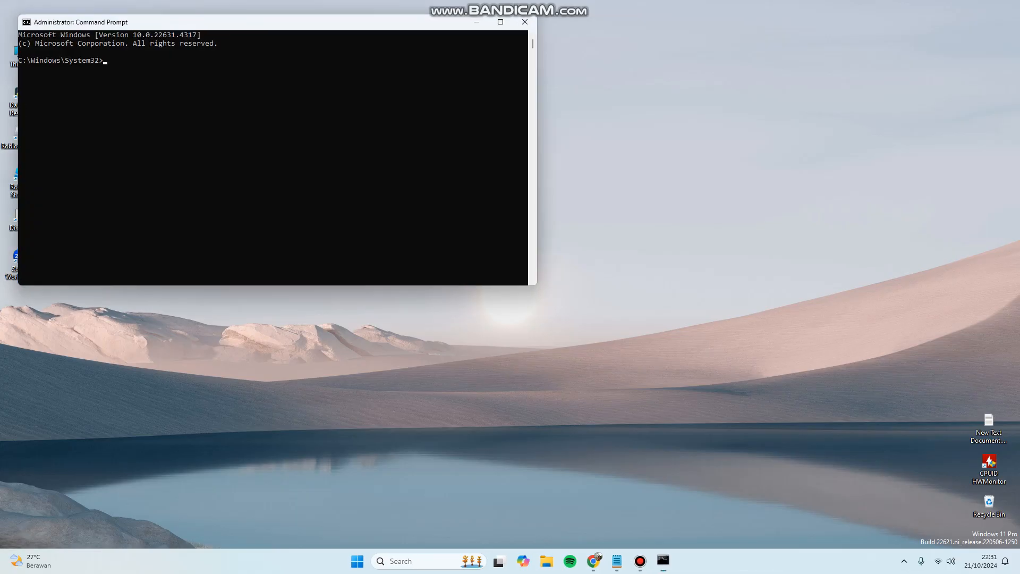
Select the 'sfc /scannow' command in the forum reply and return to the elevated prompt.
left_click(594, 561)
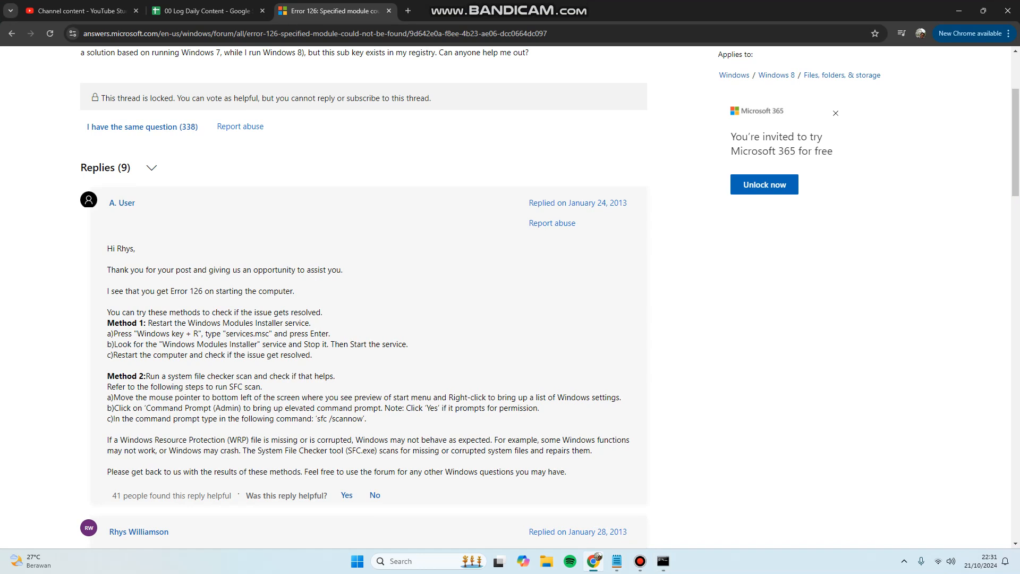
left_click_drag(318, 418, 363, 419)
key("ctrl+c")
left_click(663, 561)
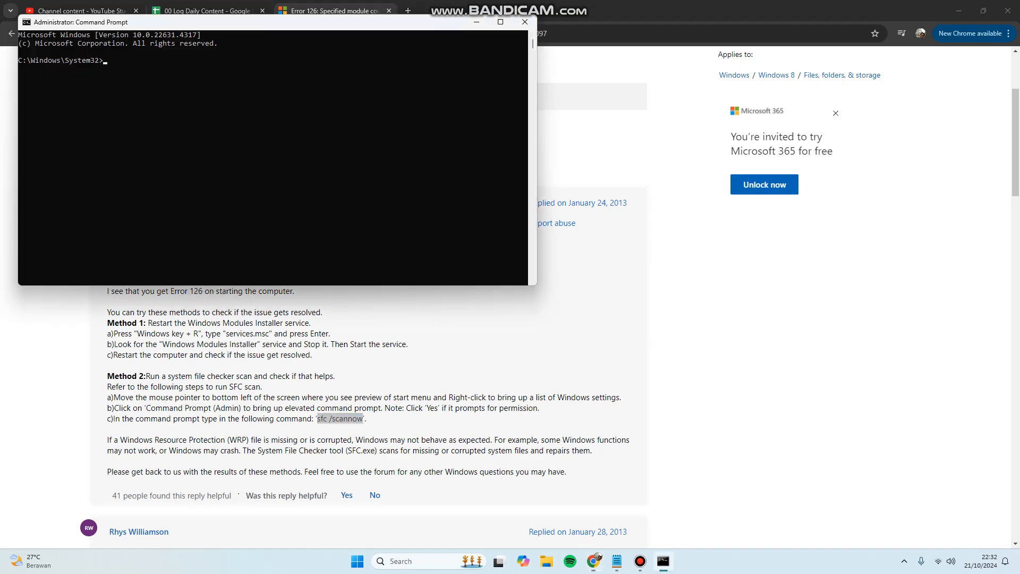
Centre the Command Prompt, paste 'sfc /scannow' and run the system file check.
left_click(959, 12)
mouse_move(326, 30)
left_mouse_down()
mouse_move(602, 84)
mouse_move(685, 112)
left_mouse_up()
key("ctrl+v")
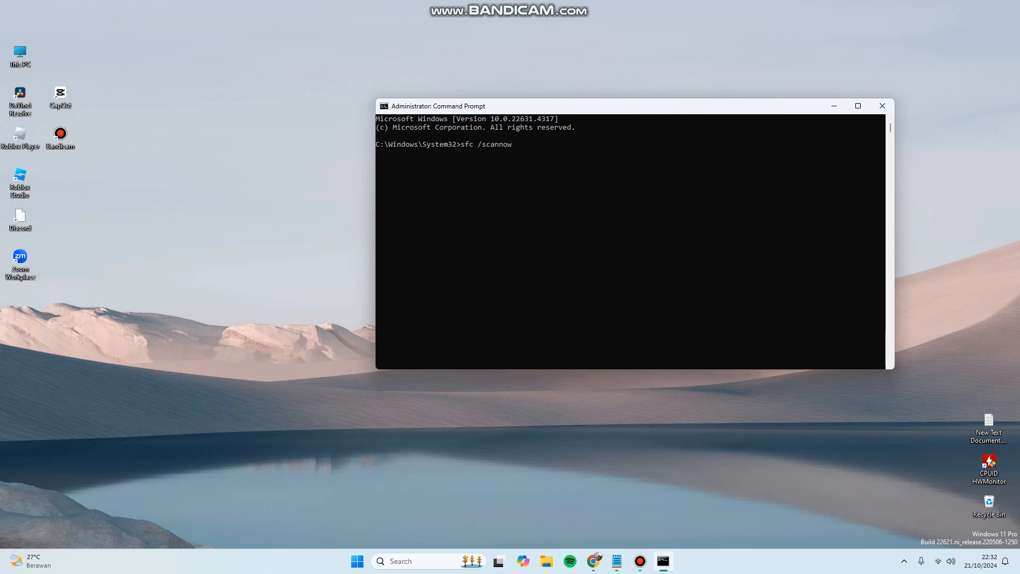
key("Return")
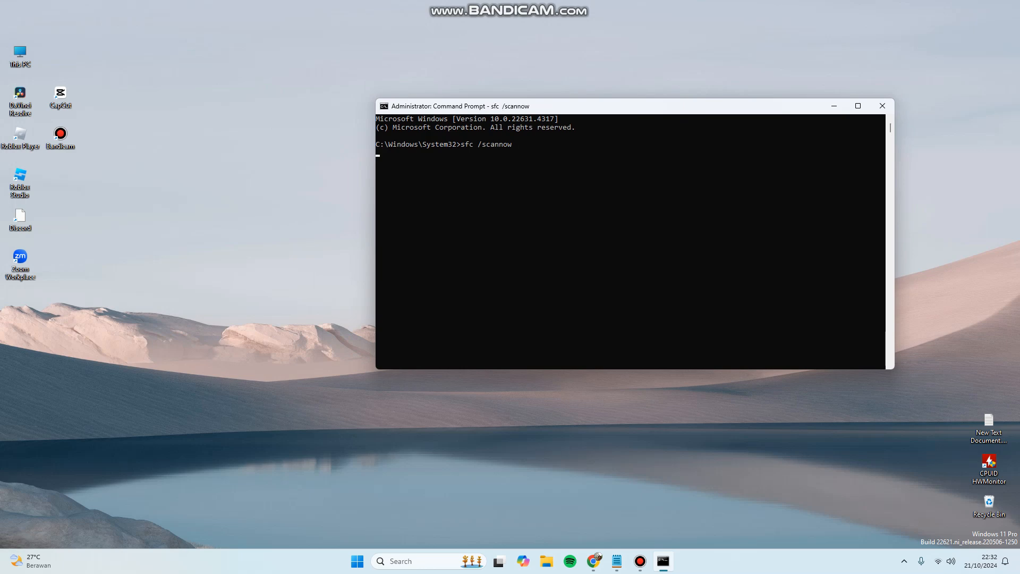